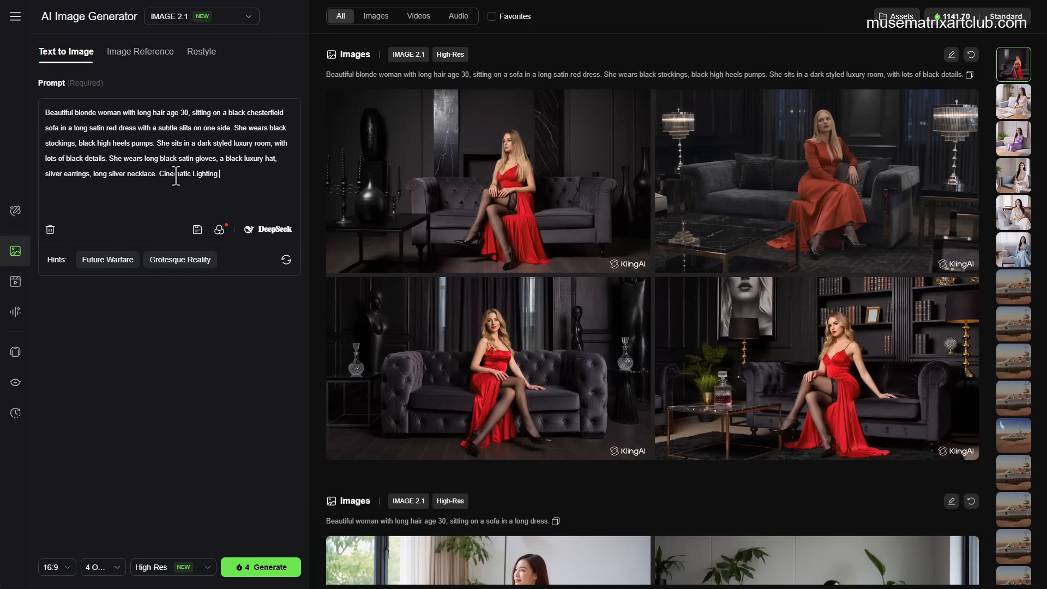
# Step: Finish the prompt with 'Cinematic Lighting and mood.' and add 'She has intense black eye shadow and eyeliner and intense eyes.' after the pumps
pyautogui.write('and mood.')
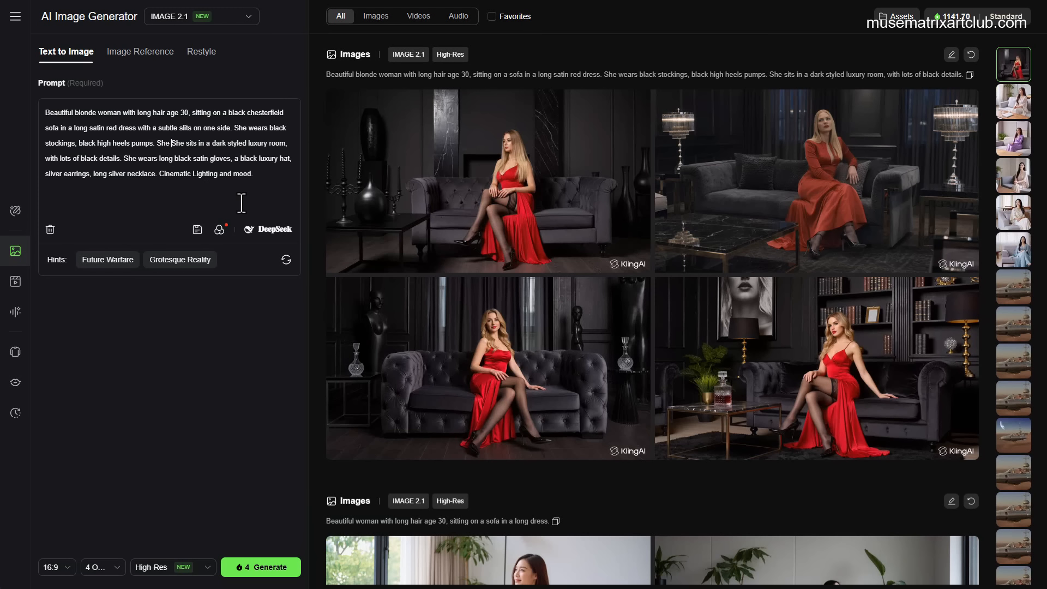
pyautogui.write('has intense blac')
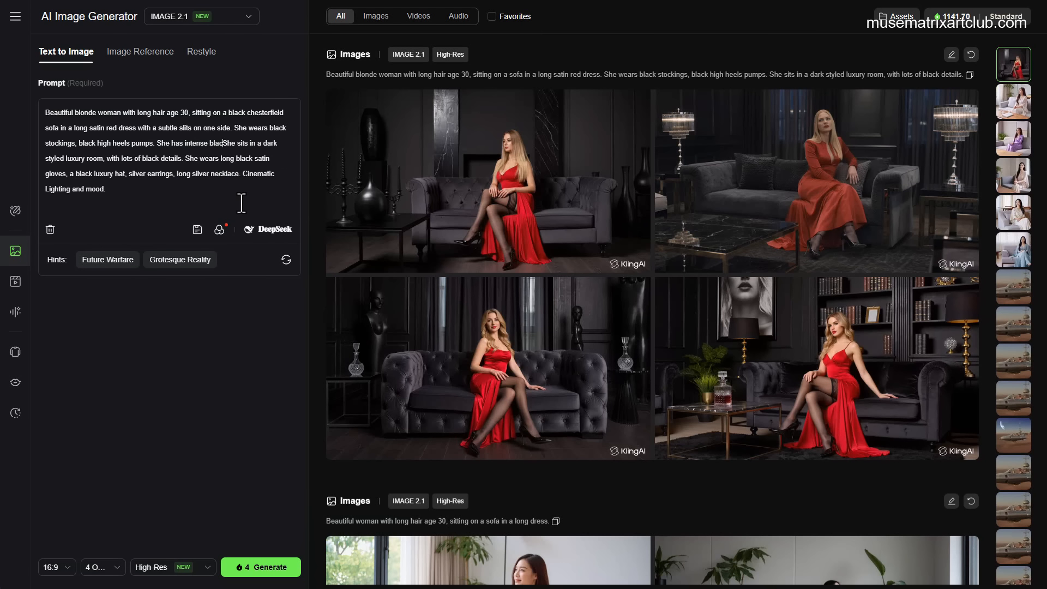
pyautogui.write('k eye shad')
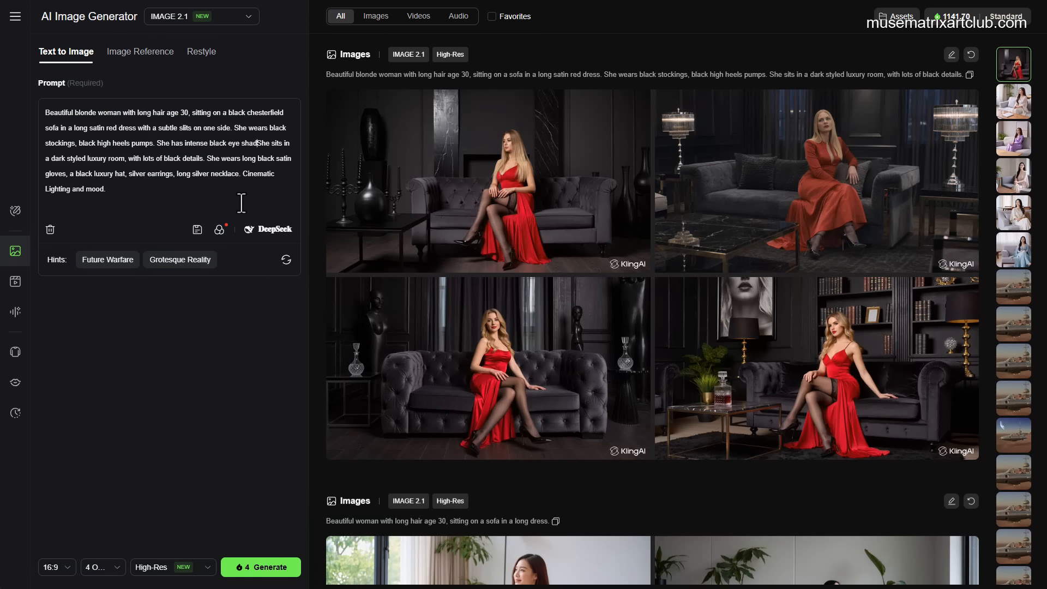
pyautogui.write('ow and eye ')
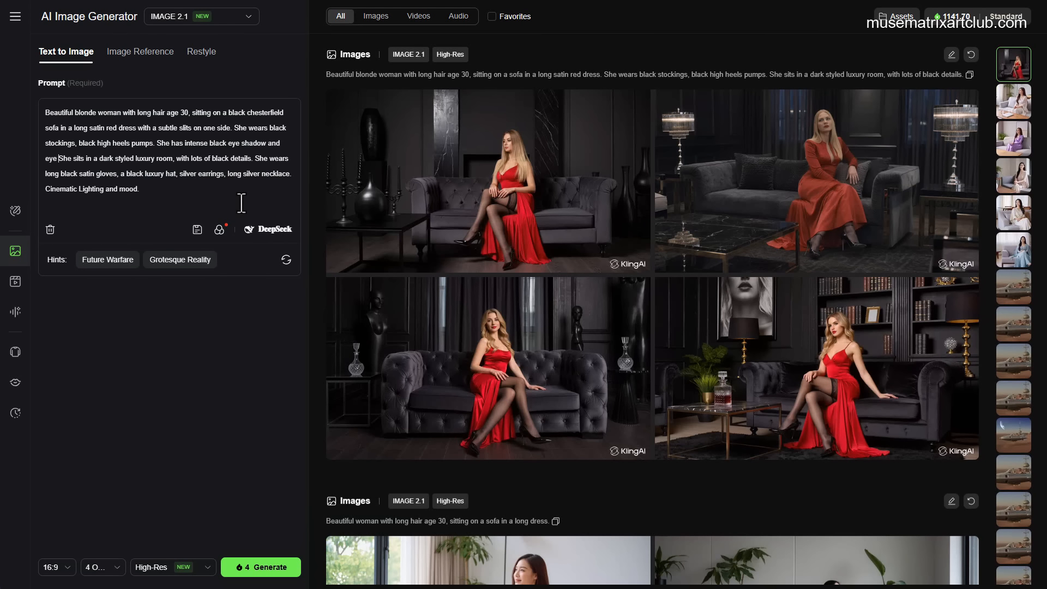
pyautogui.write('liner.')
pyautogui.press('BackSpace')
pyautogui.press('BackSpace')
pyautogui.press('BackSpace')
pyautogui.press('BackSpace')
pyautogui.press('BackSpace')
pyautogui.press('BackSpace')
pyautogui.write('liner and intense')
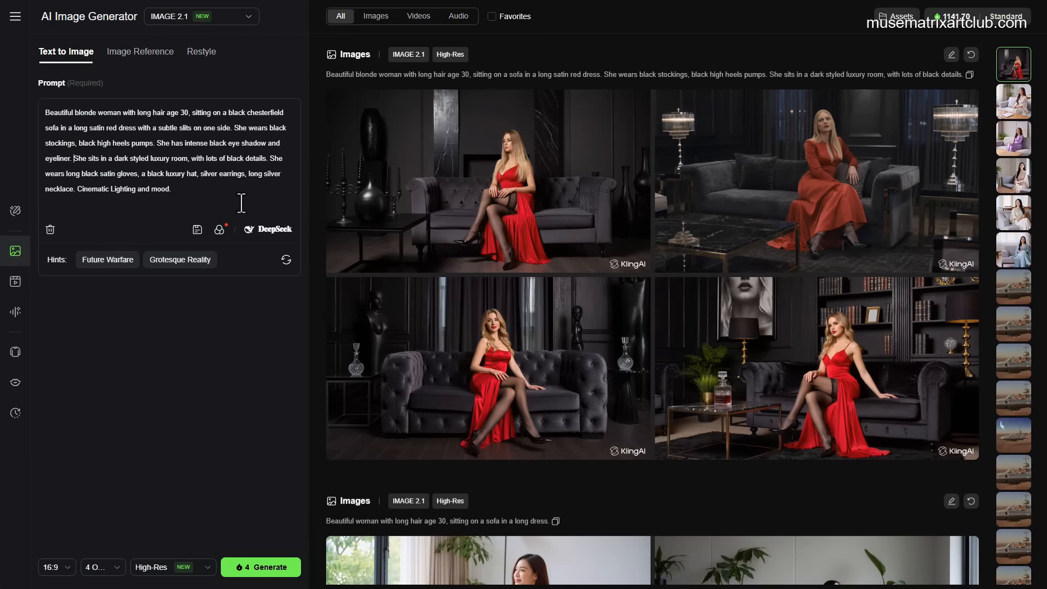
pyautogui.write(' eyes. ')
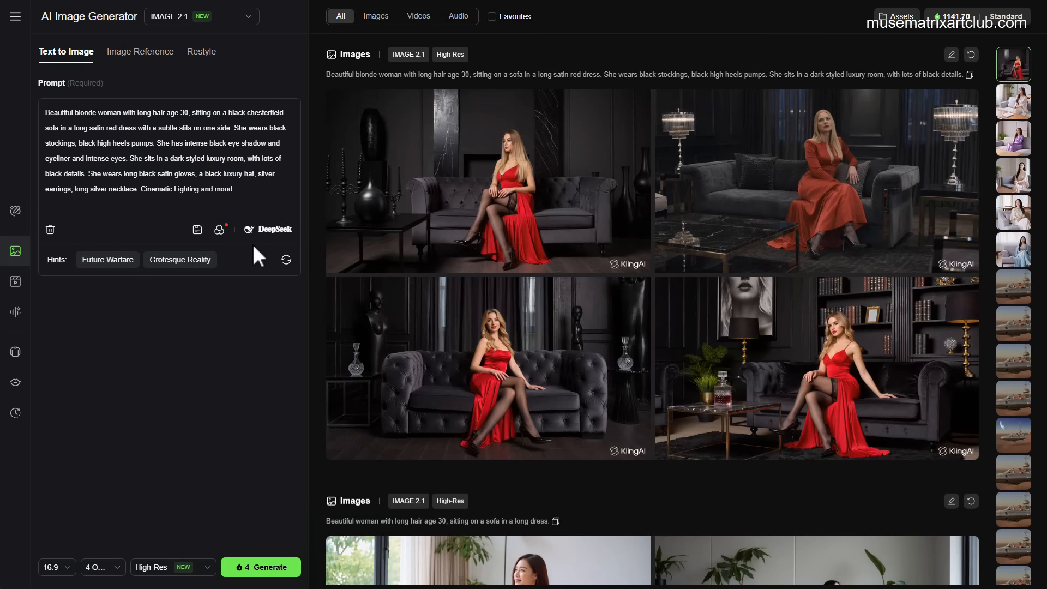
pyautogui.write(' blue')
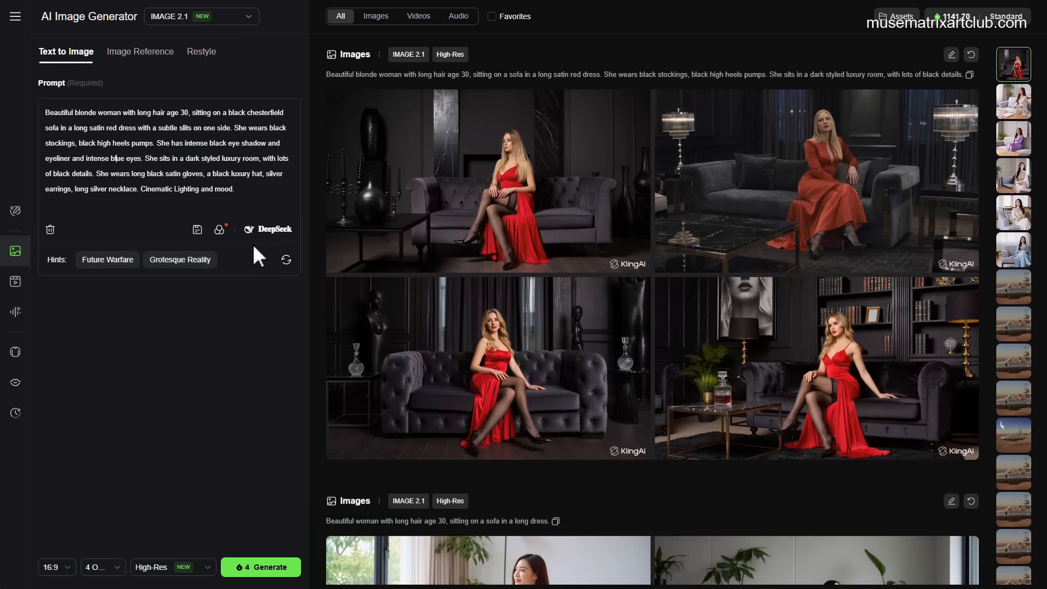
# Step: Make the eyes 'light blue' and change the room to a 'dark styled luxury mob-inspired room'
pyautogui.press('Left')
pyautogui.write('light ')
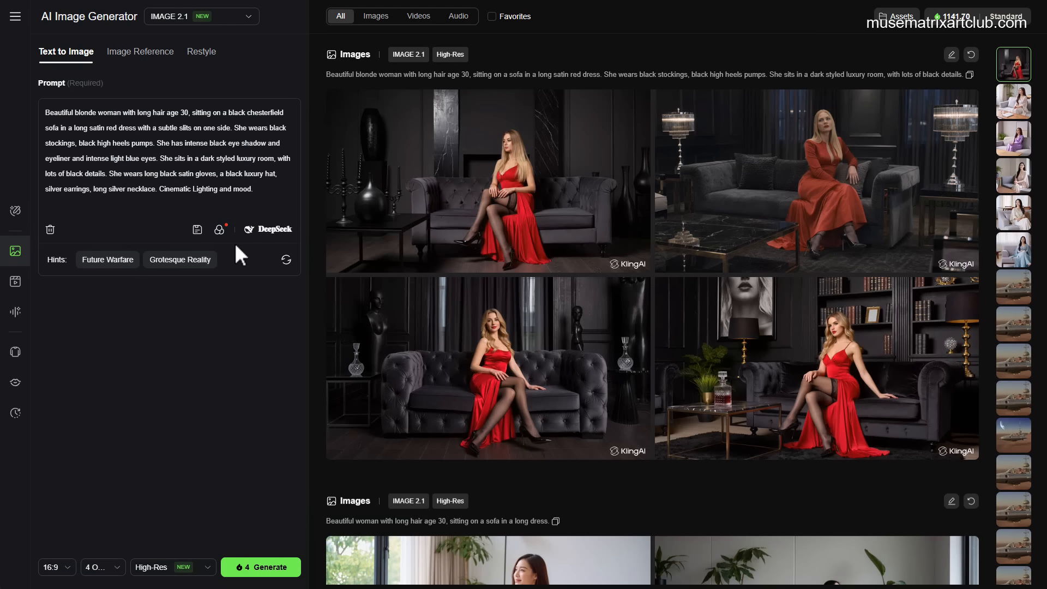
pyautogui.write('mob-in')
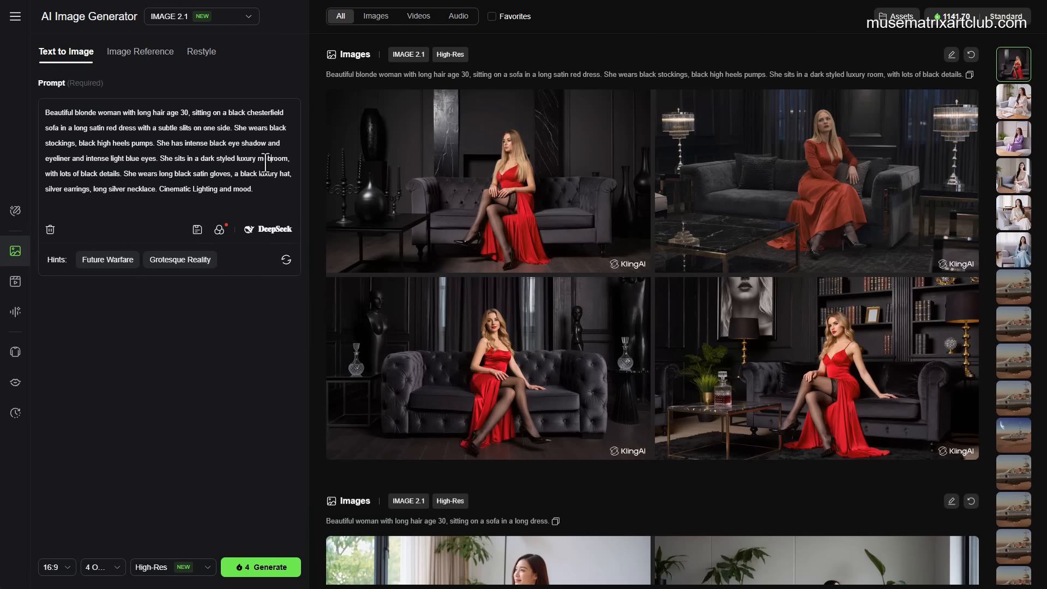
pyautogui.write('spired')
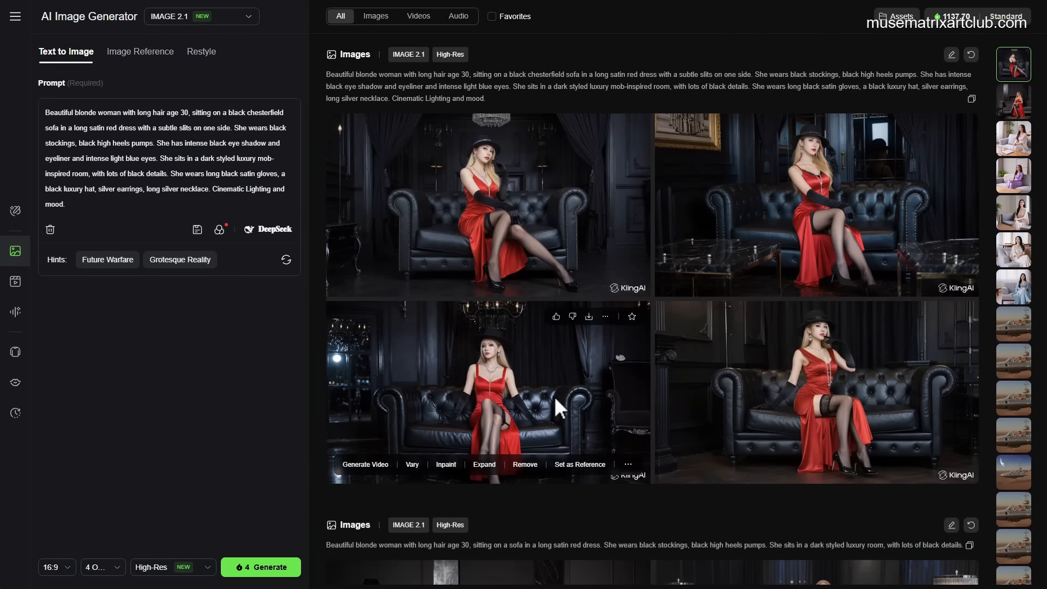
# Step: Scroll through the generated image sets to compare the new results with the earlier ones
pyautogui.scroll(-12, 453, 404)
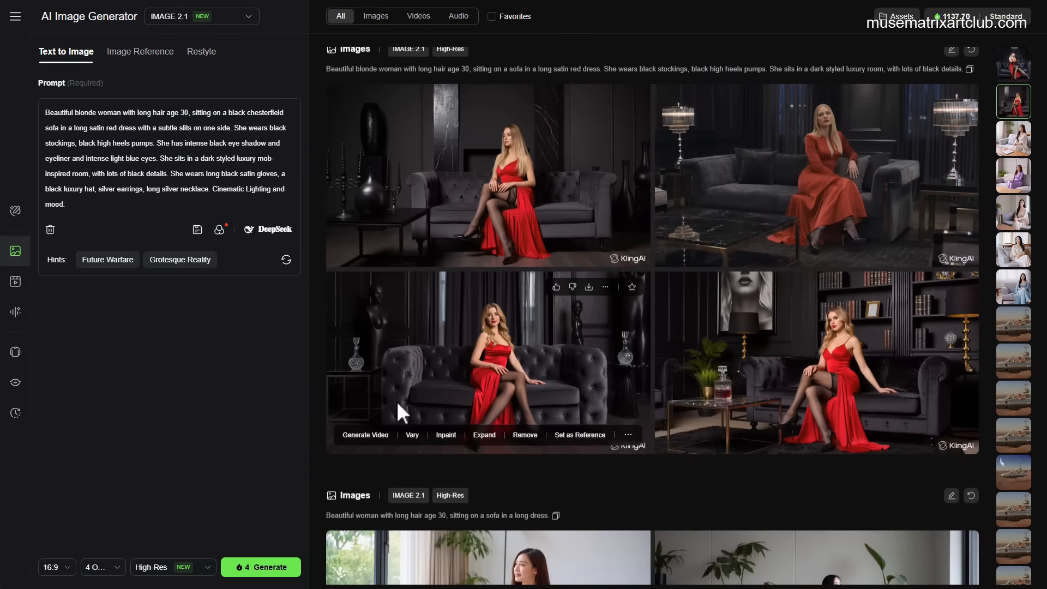
pyautogui.scroll(5, 401, 411)
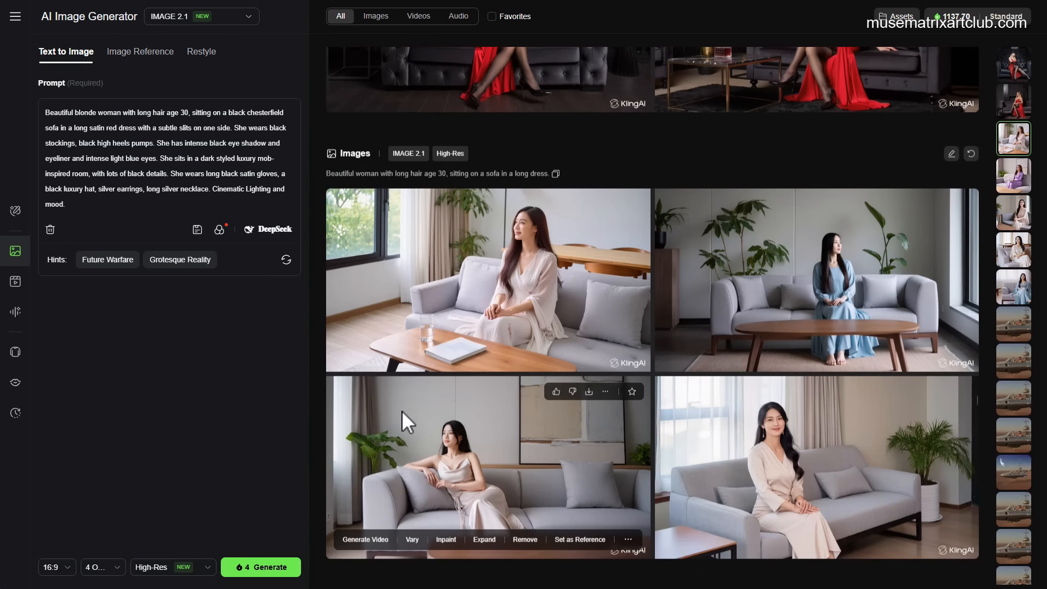
pyautogui.scroll(7, 410, 397)
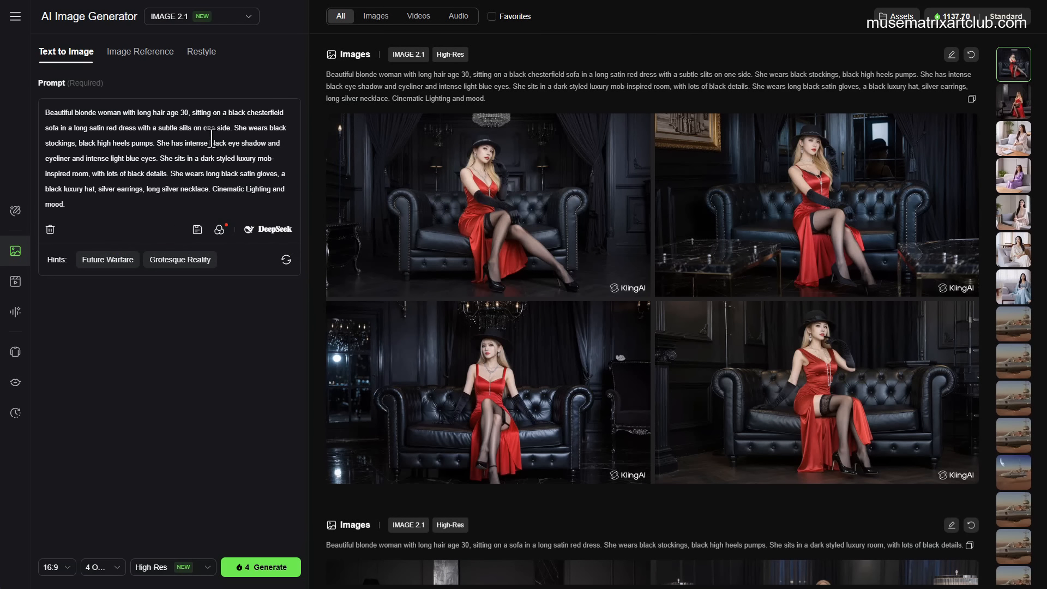
# Step: Change the hat in the prompt from black to 'a red big luxury hat'
pyautogui.click(46, 189)
pyautogui.write('red ')
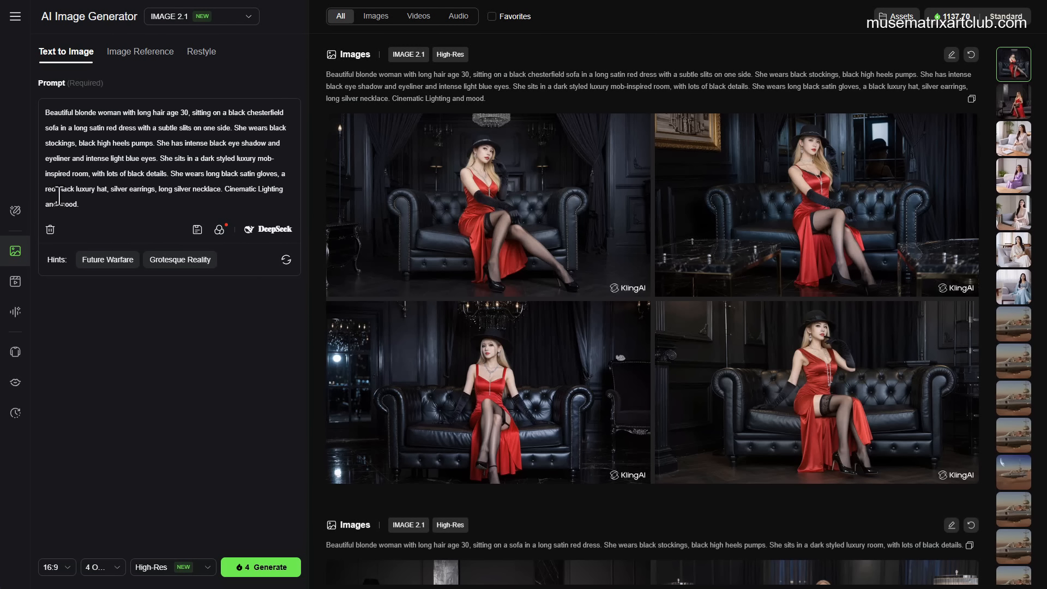
pyautogui.write('big')
pyautogui.press('Delete')
pyautogui.press('Delete')
pyautogui.press('Delete')
pyautogui.press('Delete')
pyautogui.press('Delete')
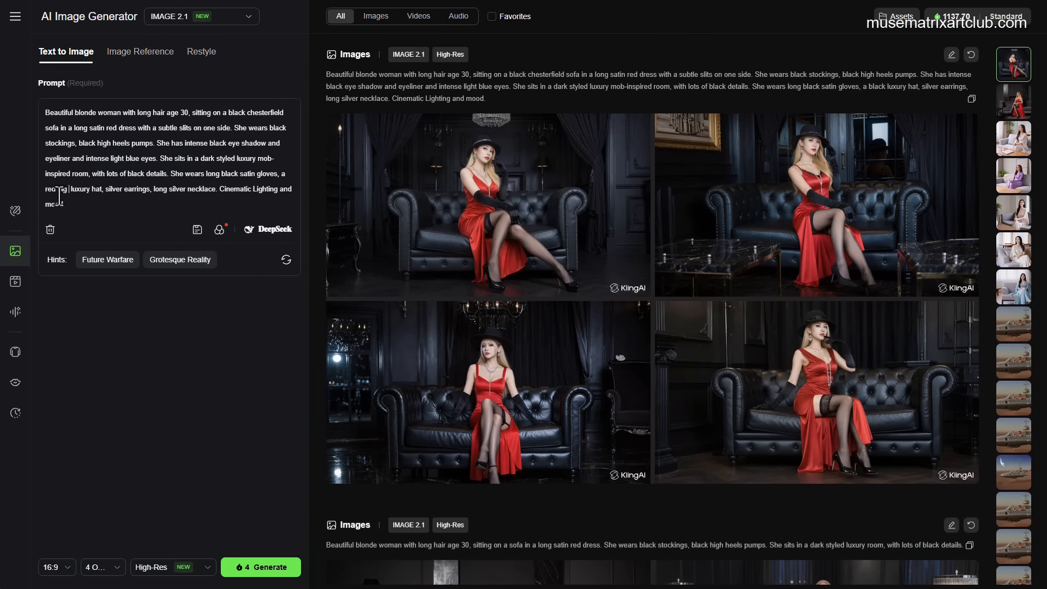
pyautogui.press('Delete')
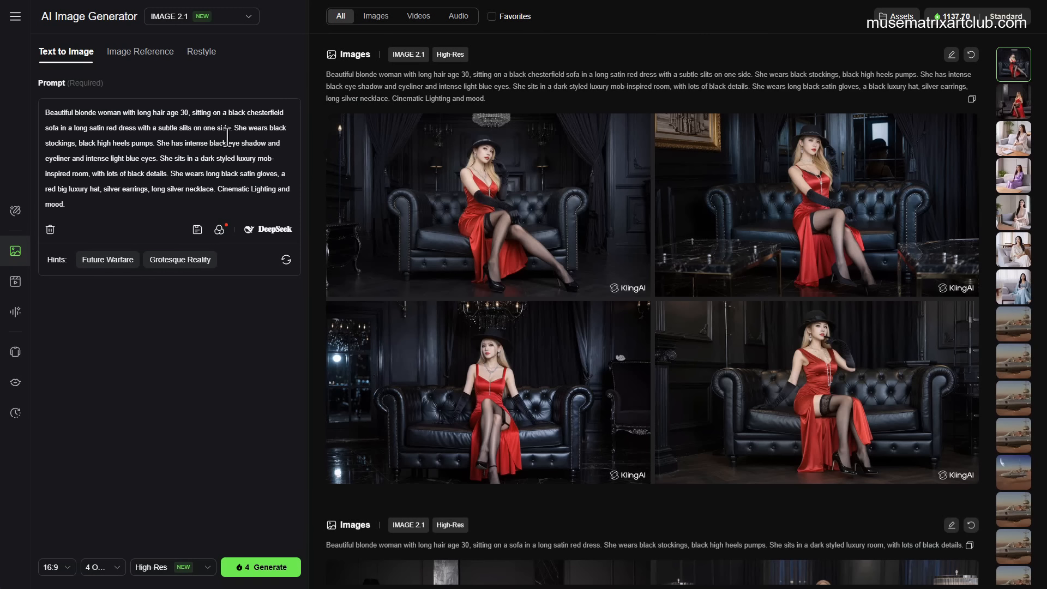
# Step: Add 'with her legs crossed,' after the chesterfield sofa in the prompt
pyautogui.write('with her legs ')
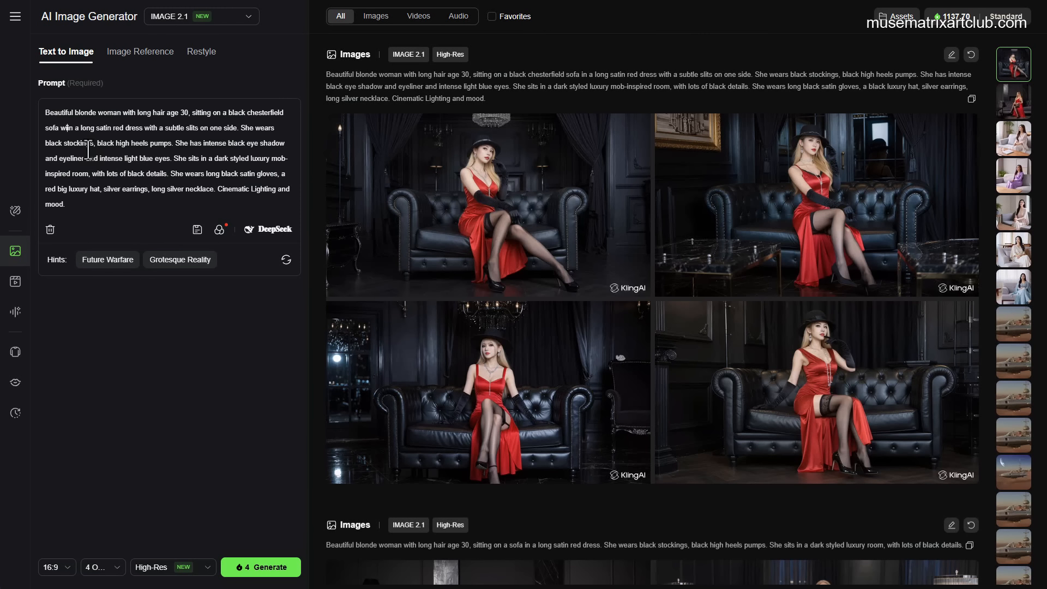
pyautogui.write('crossed ')
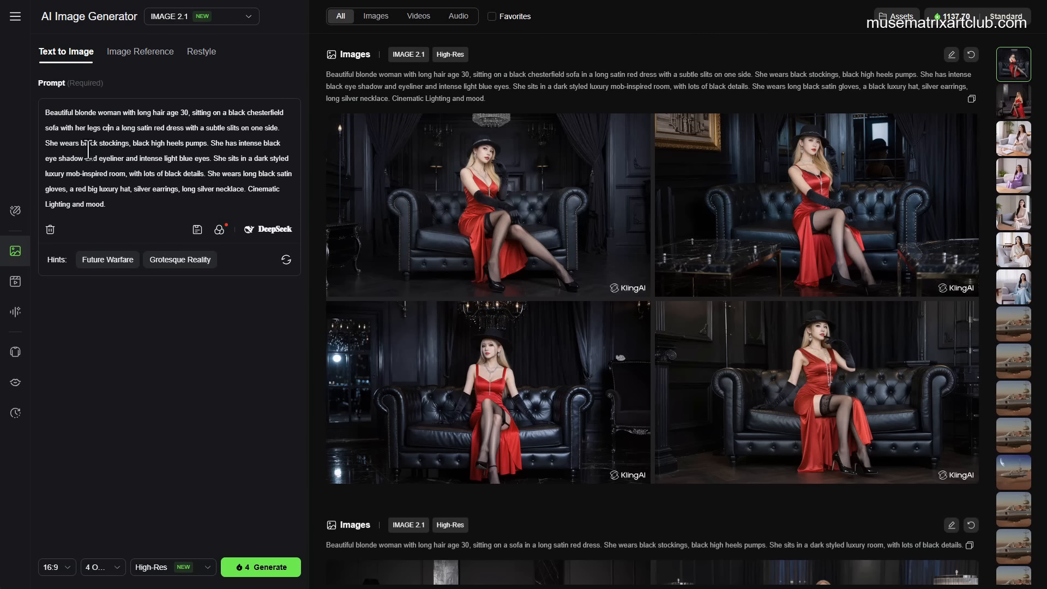
pyautogui.write(',')
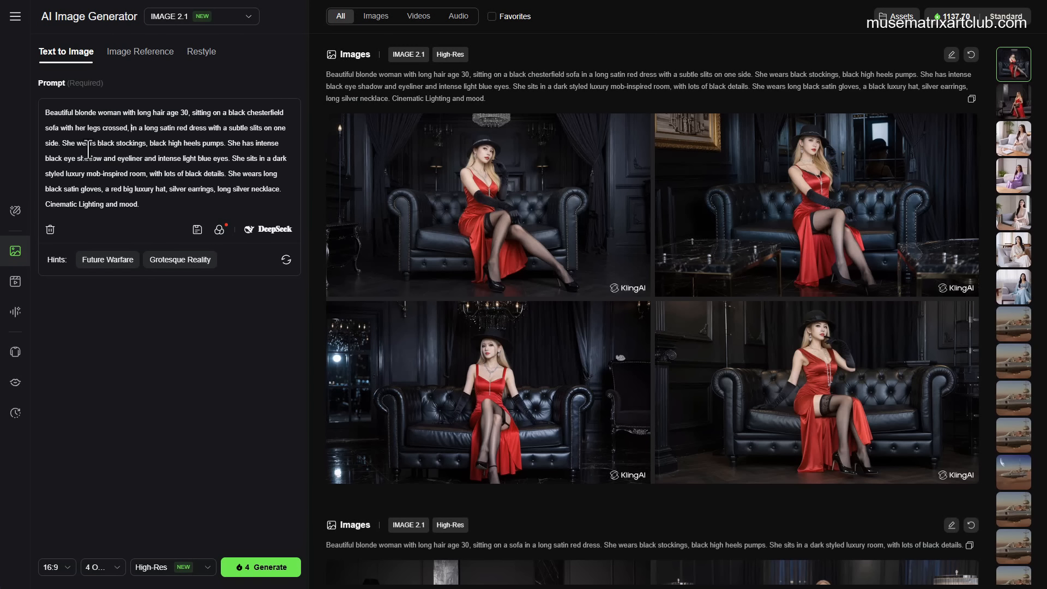
# Step: Append 'She looks intense, and confident. There is a black luxury handbag next to her, with silver details.' to the prompt
pyautogui.click(149, 204)
pyautogui.write('She looks intense, and confident. There is a blac')
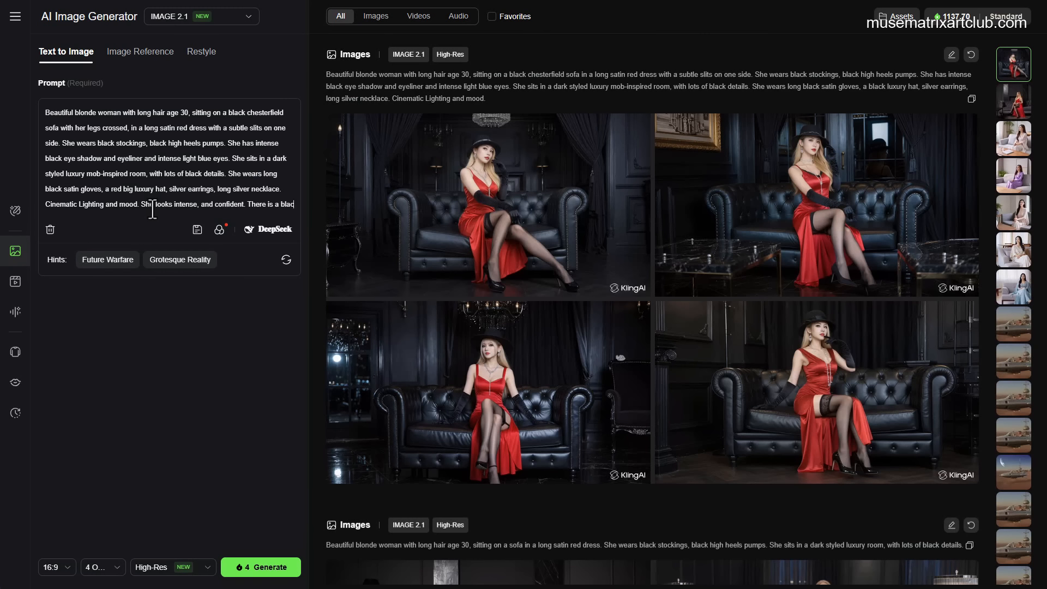
pyautogui.write('k luxury ')
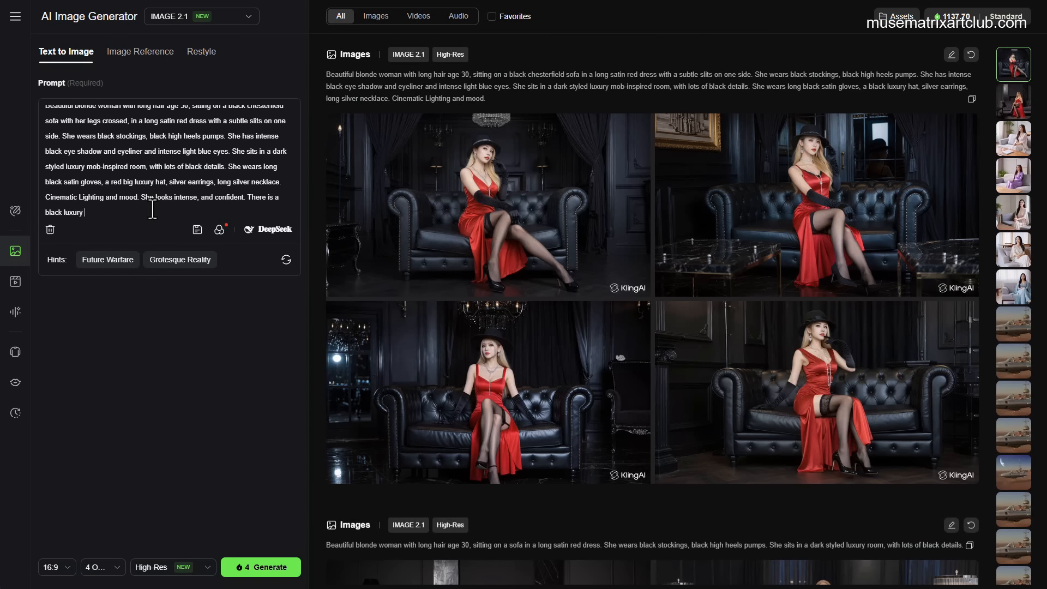
pyautogui.write('handbag next to her, with a  silver details.')
# Step: Extend the lighting phrase to 'Cinematic Lighting and mood with strong contrast, and strong back lighting'
pyautogui.click(137, 198)
pyautogui.write('with strong ')
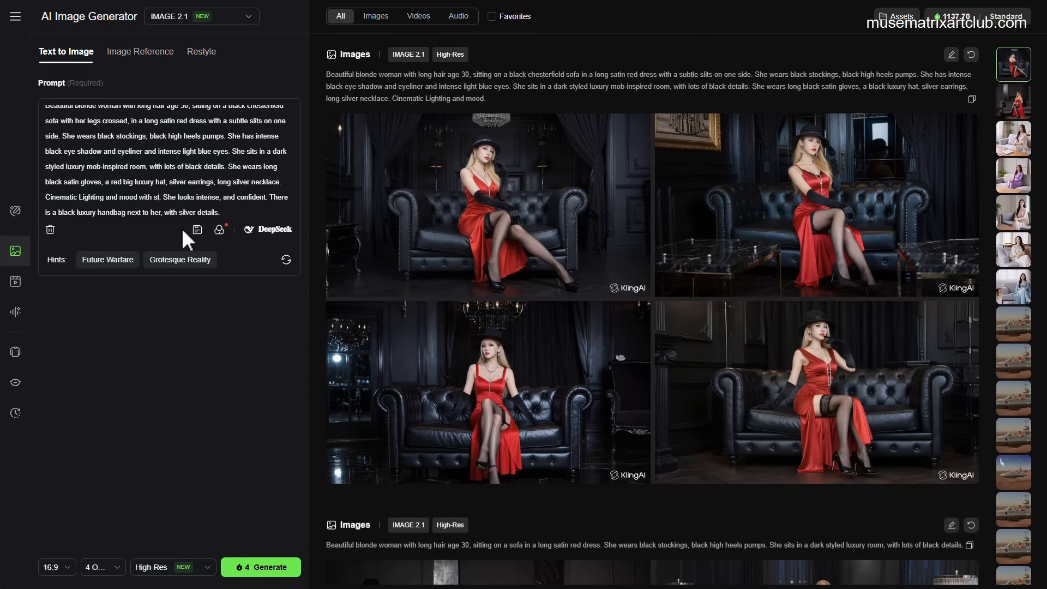
pyautogui.write('contrast')
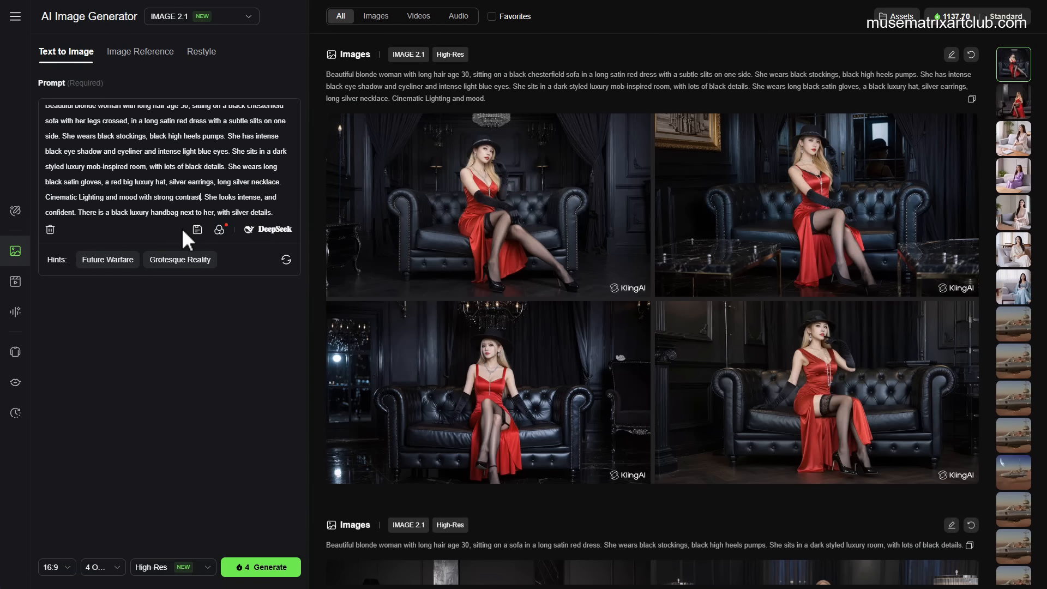
pyautogui.write(', and strong')
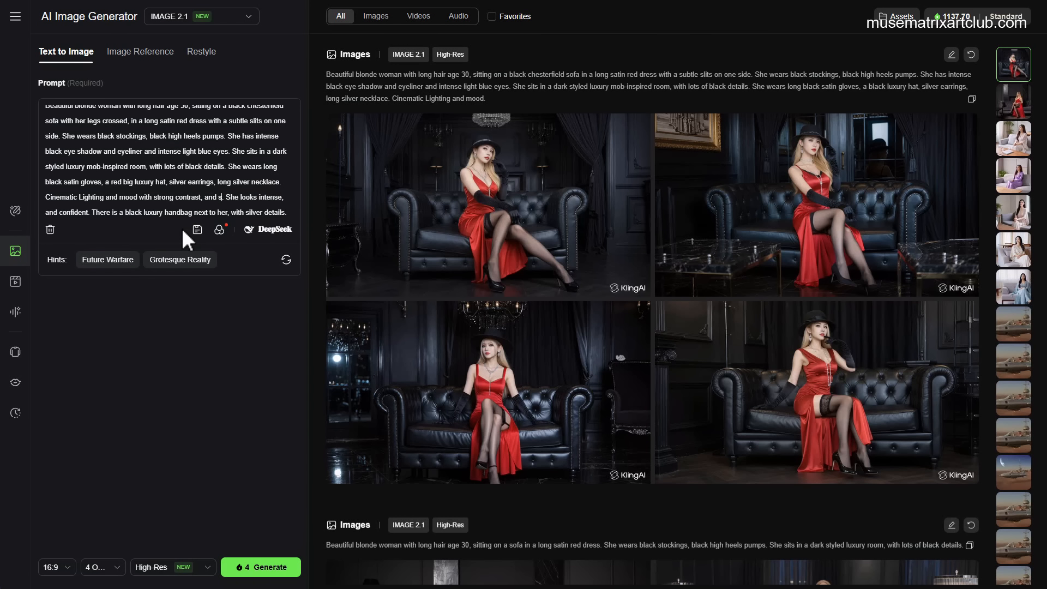
pyautogui.write(' back lighting.')
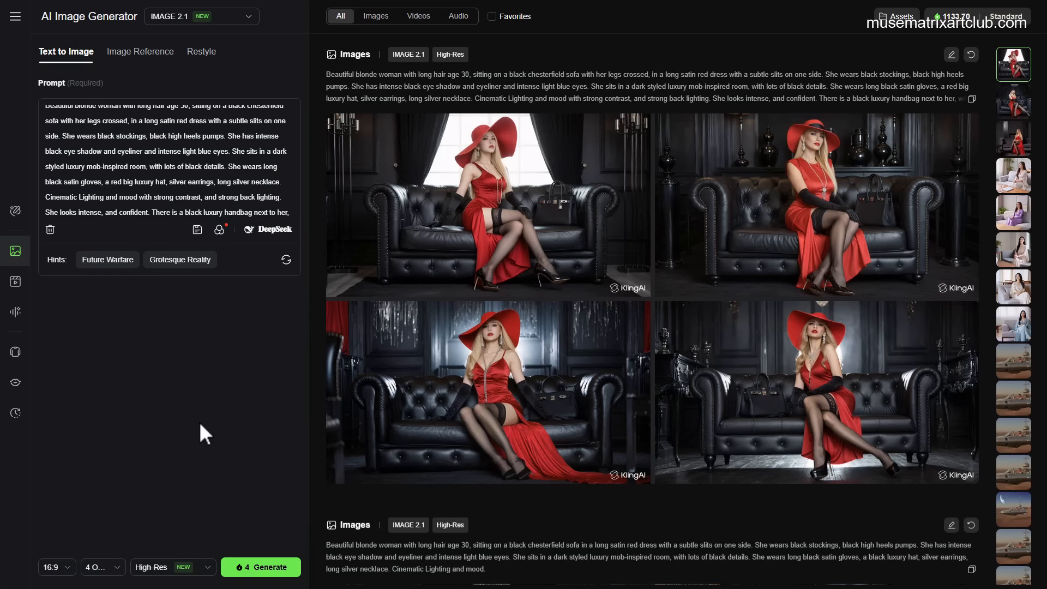
# Step: Scroll through the image history to compare the red-hat results with the previous sets
pyautogui.scroll(-10, 400, 394)
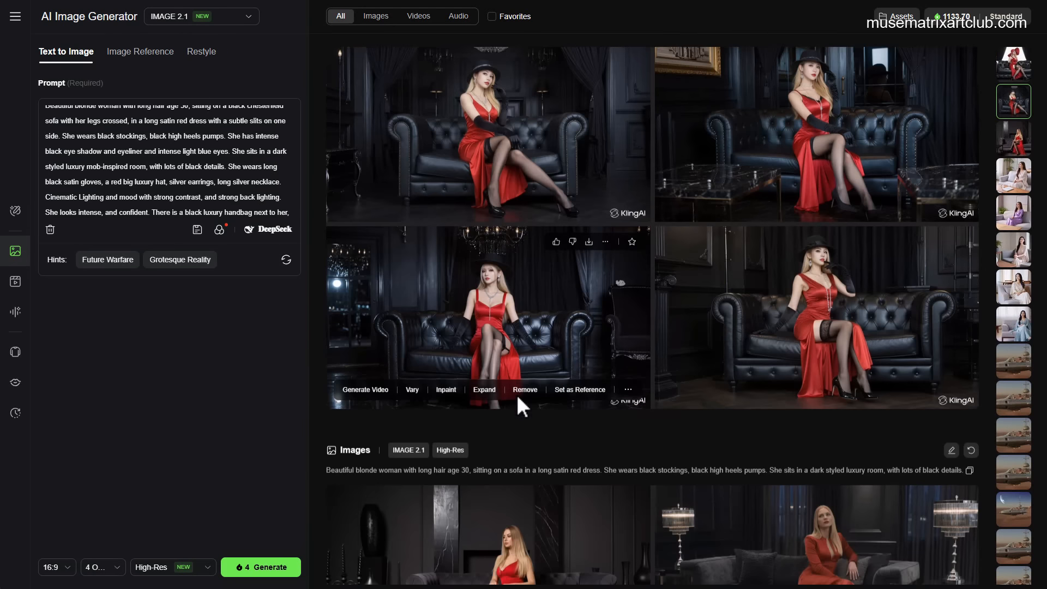
pyautogui.scroll(-8, 528, 390)
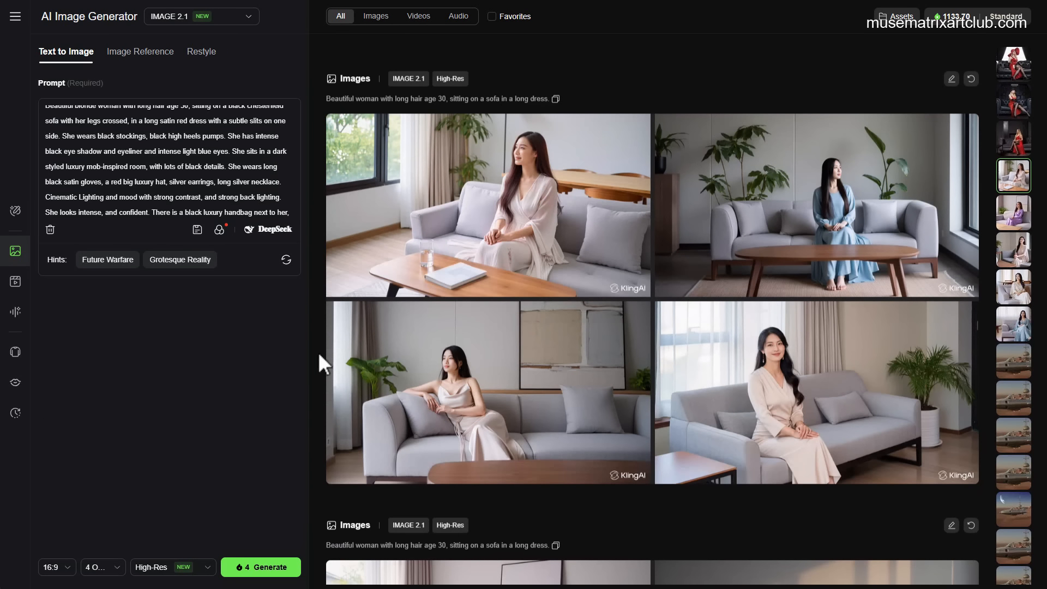
pyautogui.scroll(20, 461, 347)
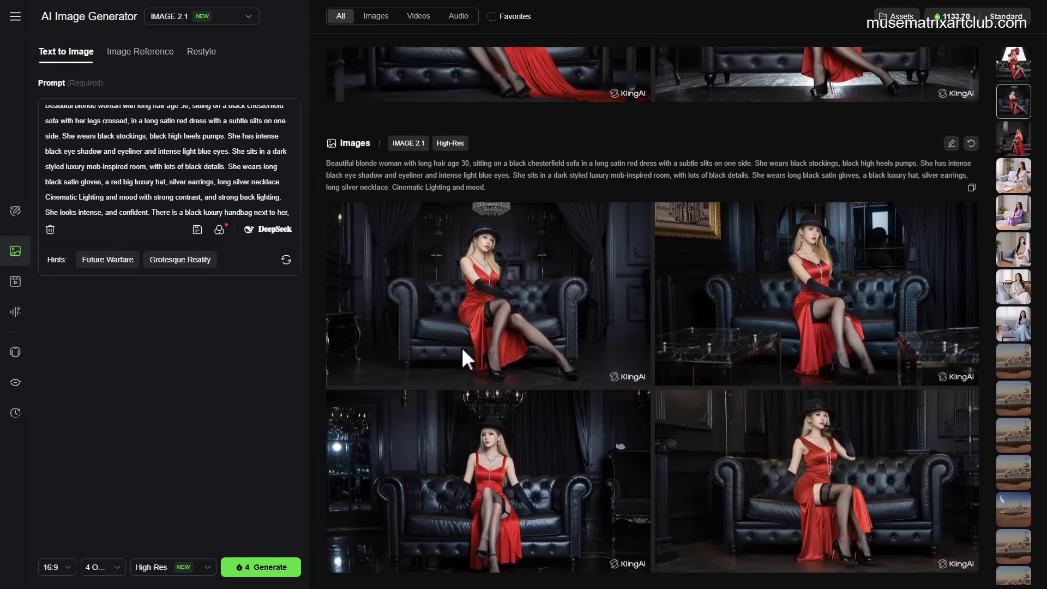
pyautogui.scroll(7, 461, 347)
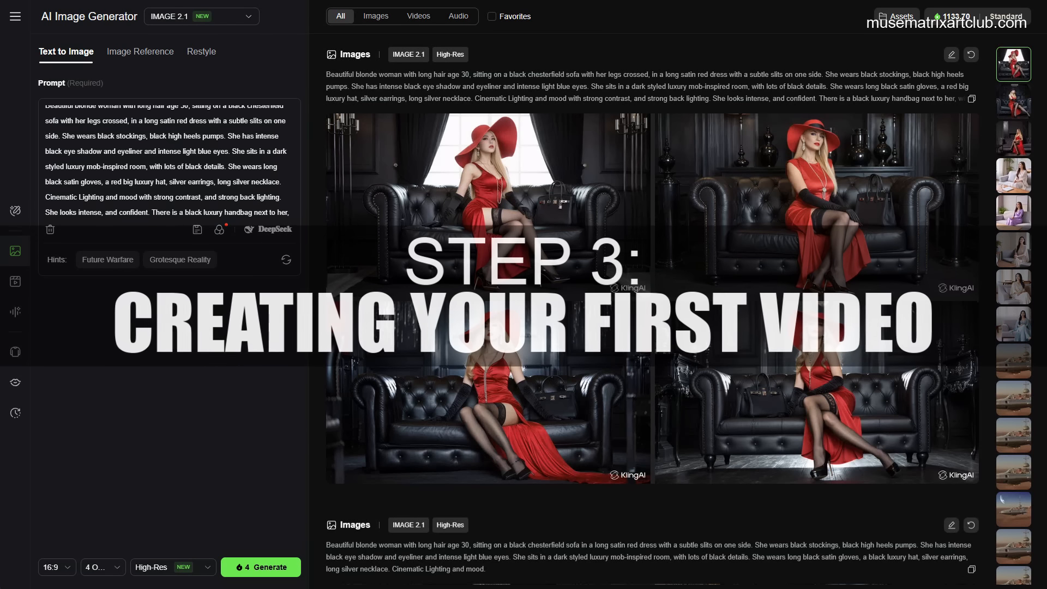
# Step: Open the Image to Video generator and pick the red-hat woman-on-sofa image from history as the start frame
pyautogui.click(15, 283)
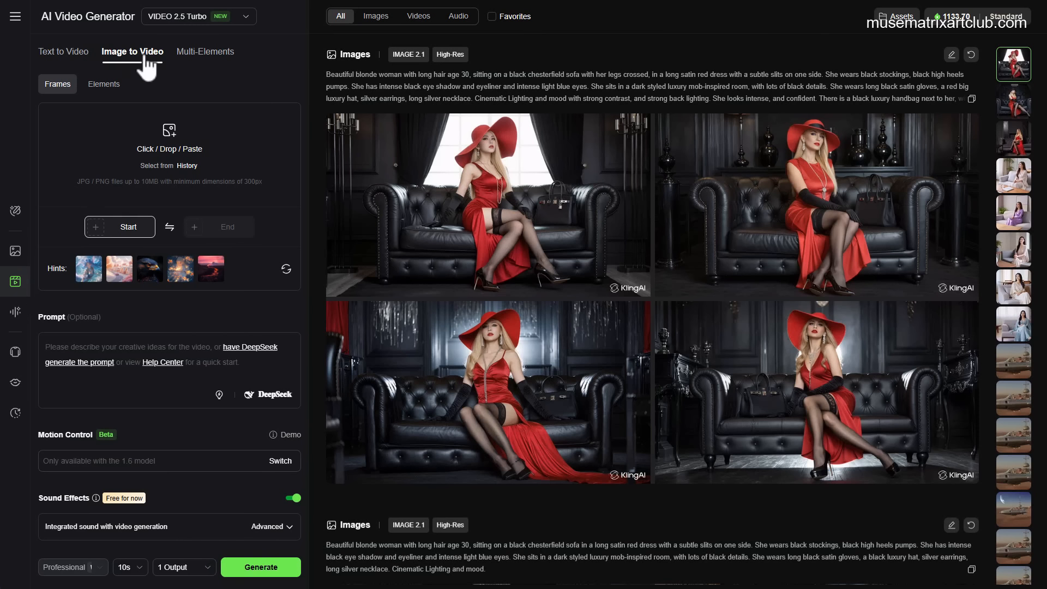
pyautogui.click(187, 166)
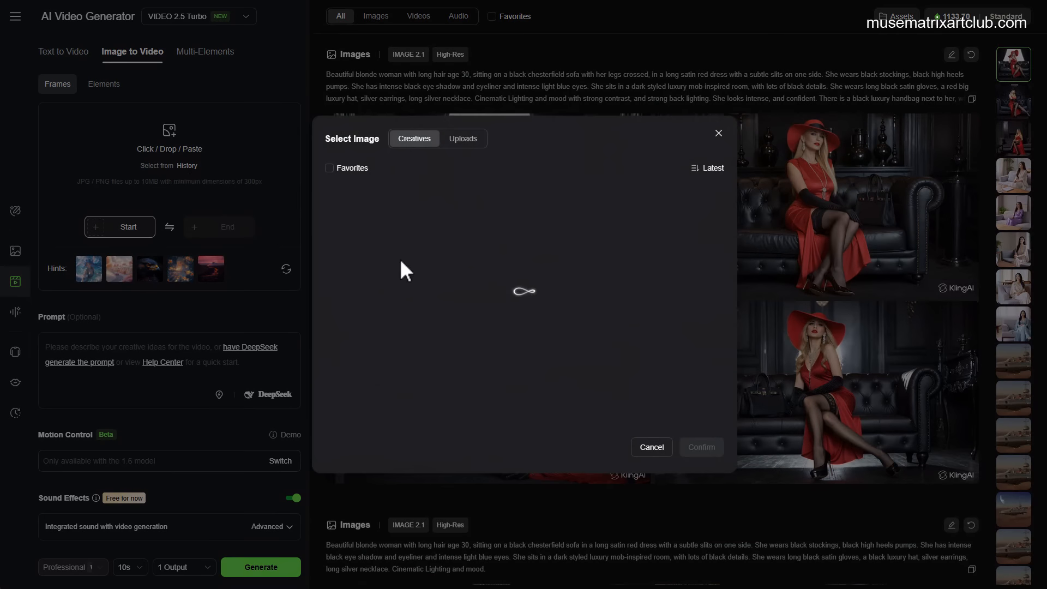
pyautogui.click(443, 229)
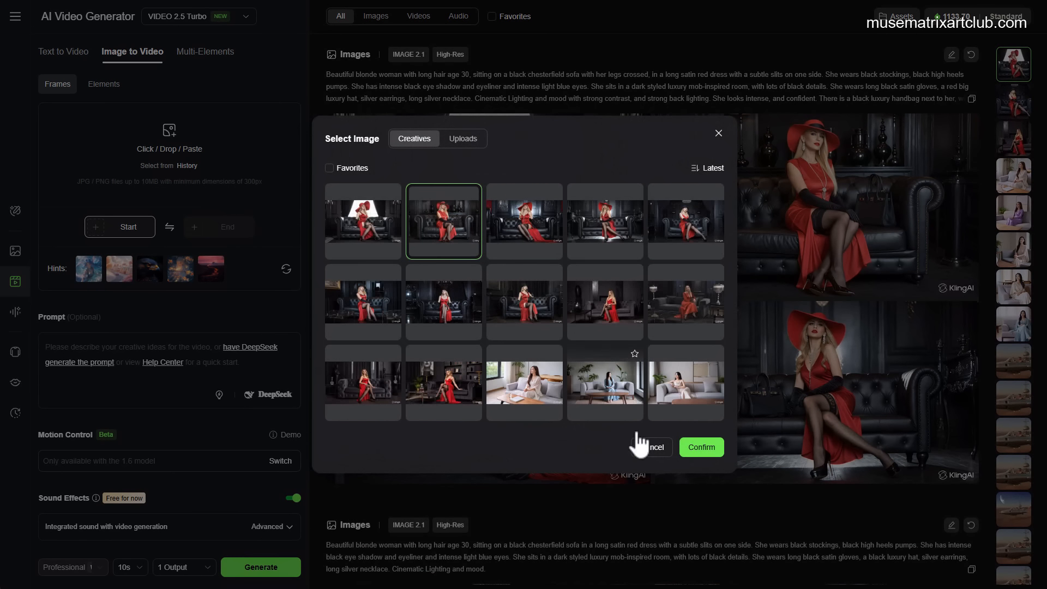
pyautogui.click(695, 448)
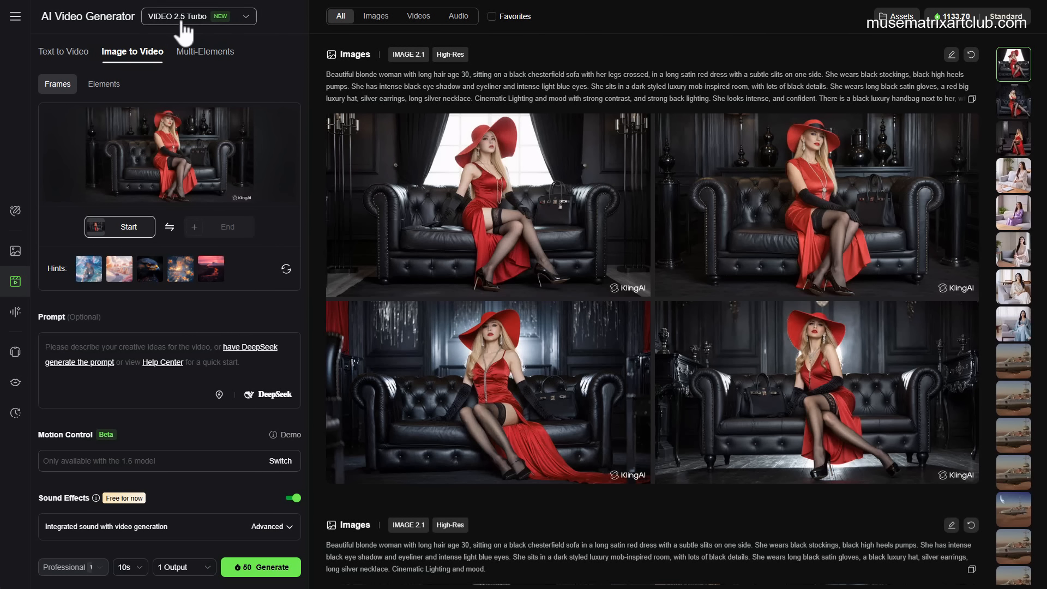
# Step: Enter the video prompt 'Idle woman movement. Camera moves slowly towards her and ends with a tight cropping of her upper body.'
pyautogui.click(87, 345)
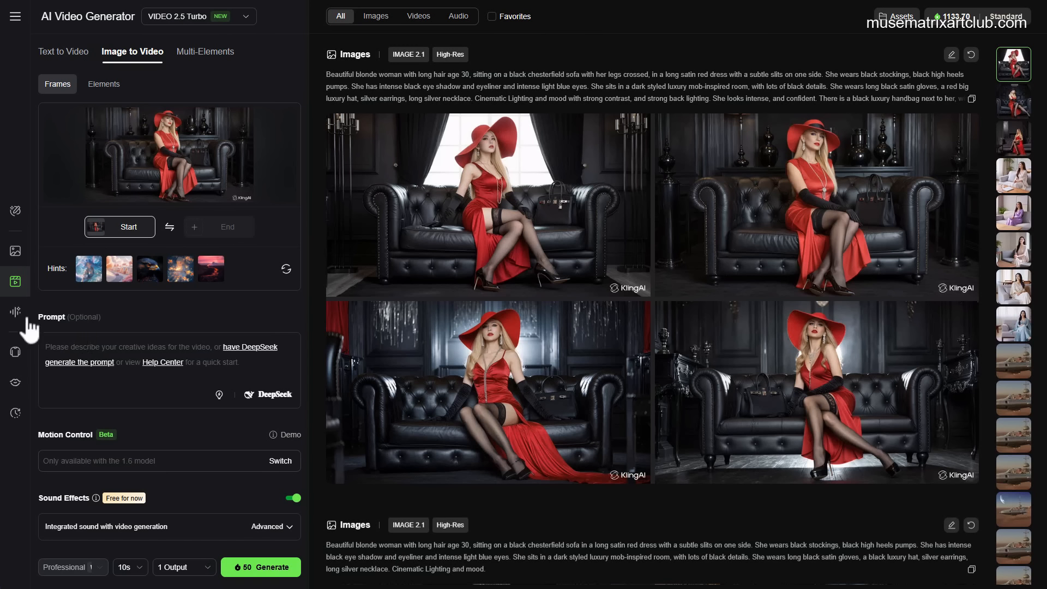
pyautogui.click(61, 344)
pyautogui.write('Idle w')
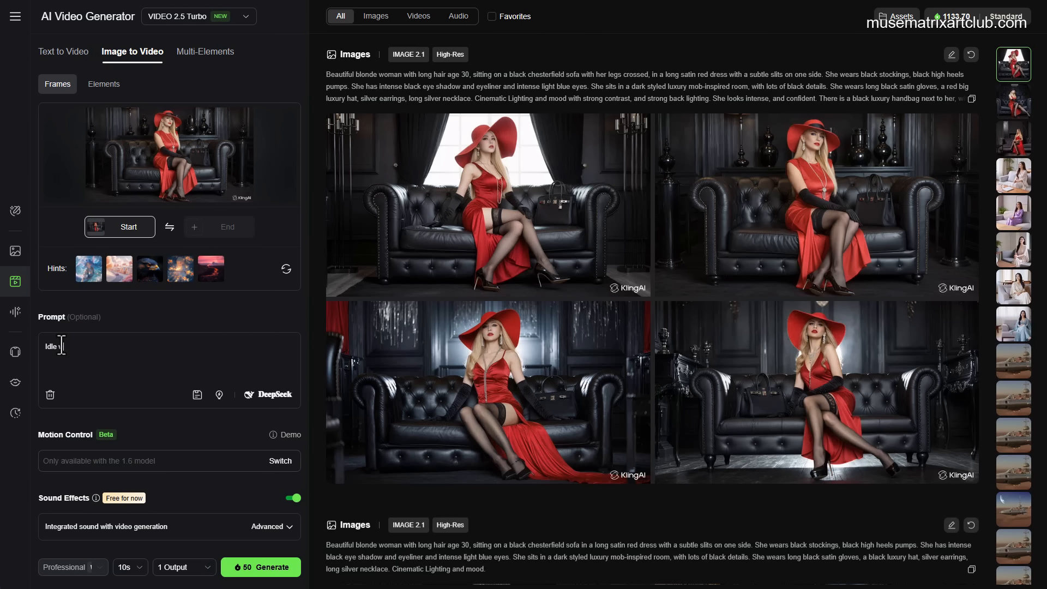
pyautogui.write('oman movman movement. Camera moves slowly towards he')
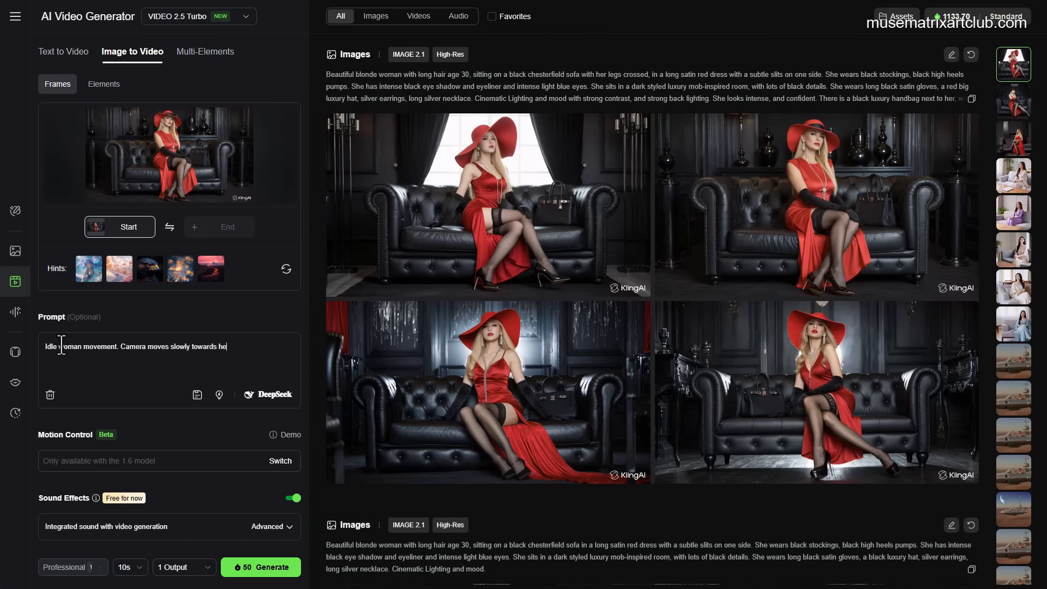
pyautogui.write('r and ends with a tight cropping of her upper body.')
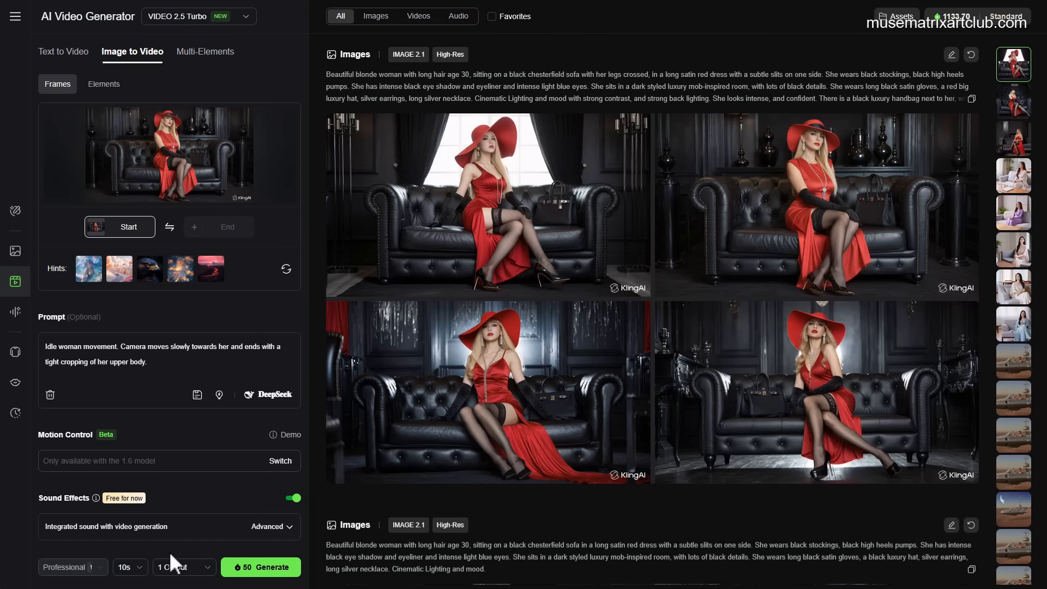
# Step: Generate a 10s video from the start frame and prompt, and play the result
pyautogui.click(132, 567)
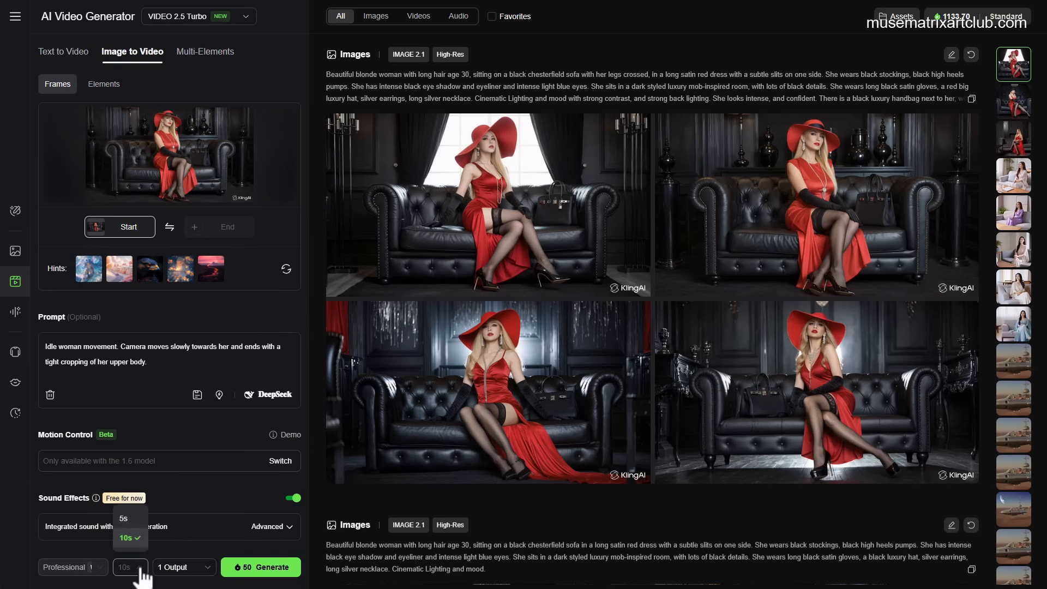
pyautogui.click(251, 572)
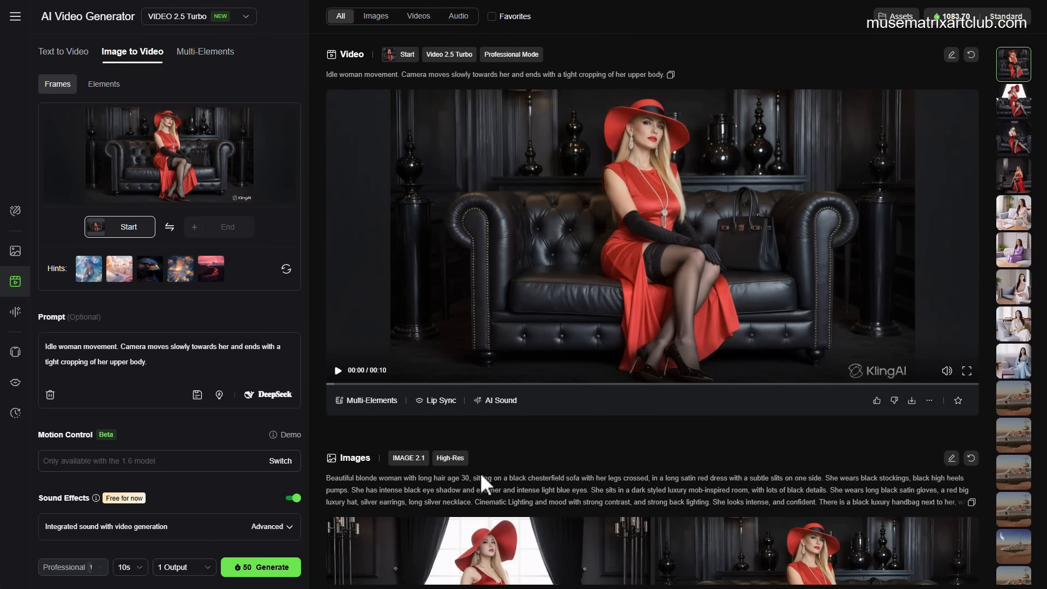
pyautogui.click(338, 370)
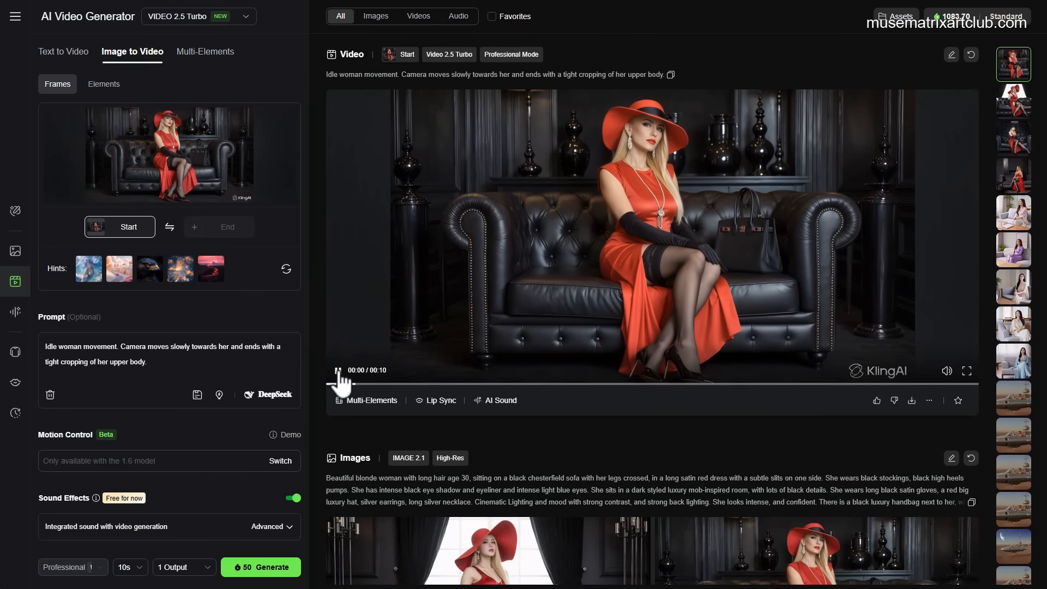
pyautogui.click(338, 370)
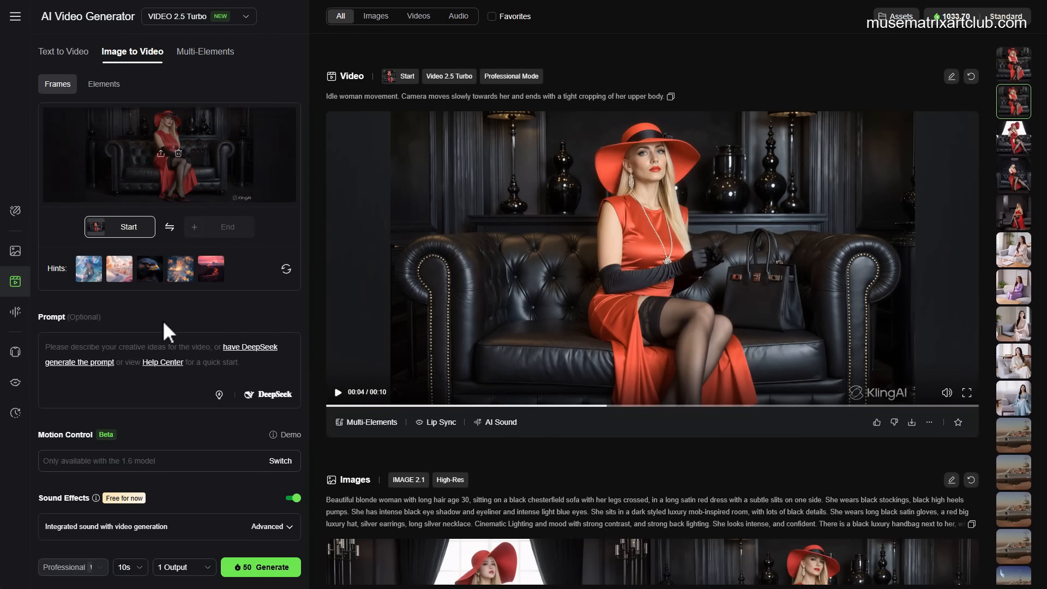
# Step: Paste the new prompt 'She grabs her handbag, stands up and walks away out of the frame to the right. Camera moves slowly forward all the time.' and play its video
pyautogui.click(101, 347)
pyautogui.write('She grabs her handbag, stands up and walks away out of the frame to the right. Camera moves slowly forward all the time.')
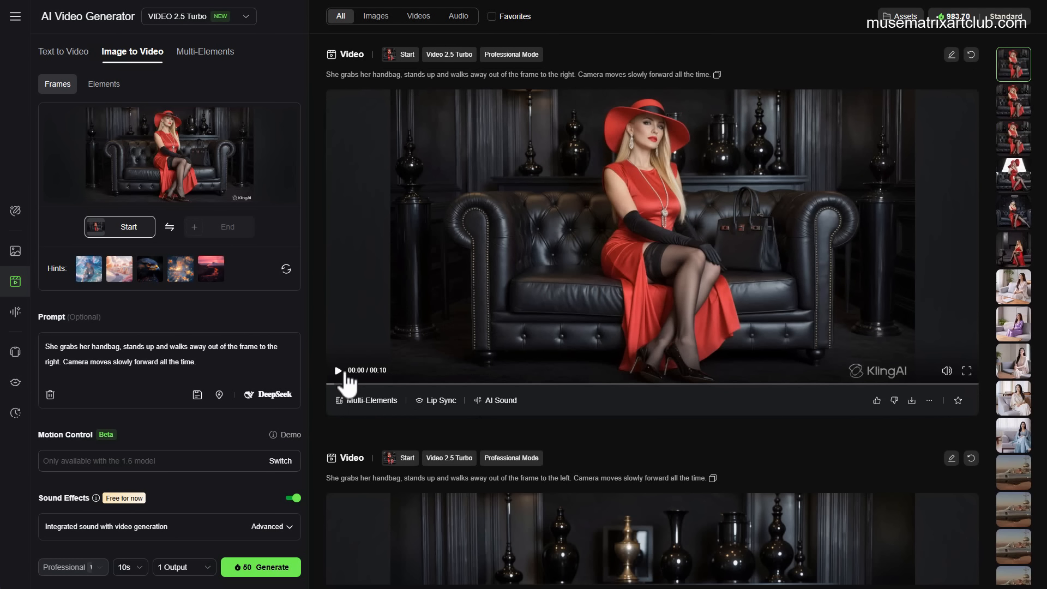
pyautogui.click(339, 372)
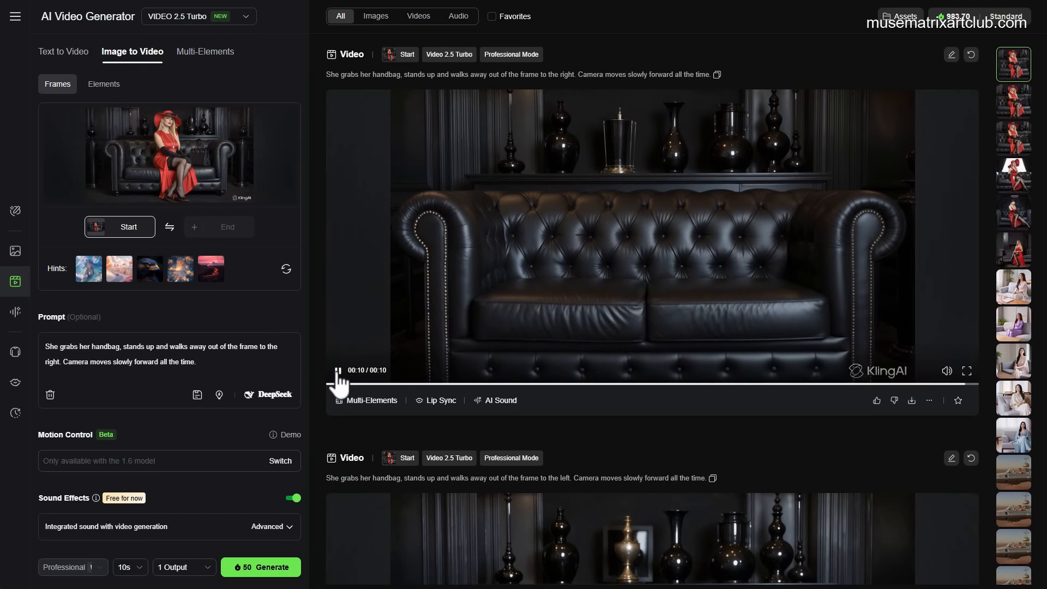
pyautogui.click(339, 372)
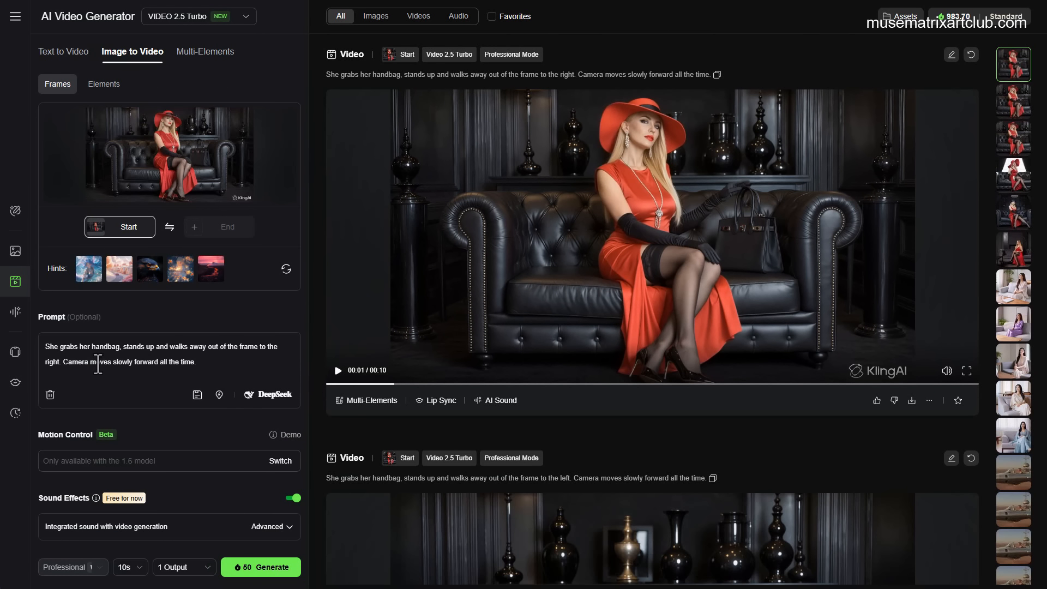
# Step: Change 'forward' to 'backwards' in the prompt, generate the video again and play it
pyautogui.click(133, 362)
pyautogui.write('backwards')
pyautogui.press('Delete')
pyautogui.press('Delete')
pyautogui.press('Delete')
pyautogui.press('Delete')
pyautogui.press('Delete')
pyautogui.press('Delete')
pyautogui.press('Delete')
pyautogui.press('Delete')
pyautogui.click(289, 567)
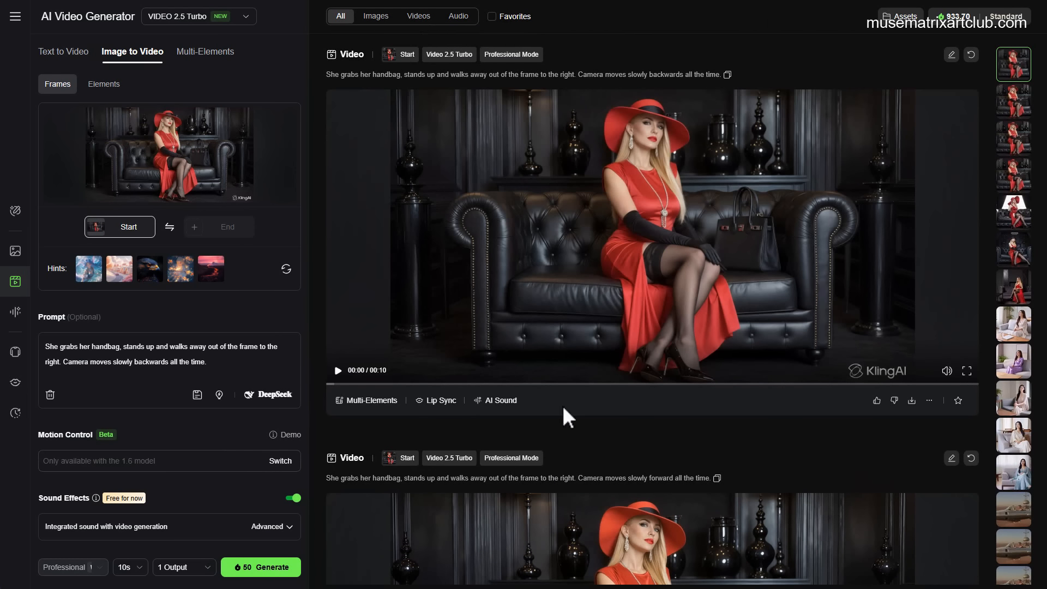
pyautogui.click(337, 371)
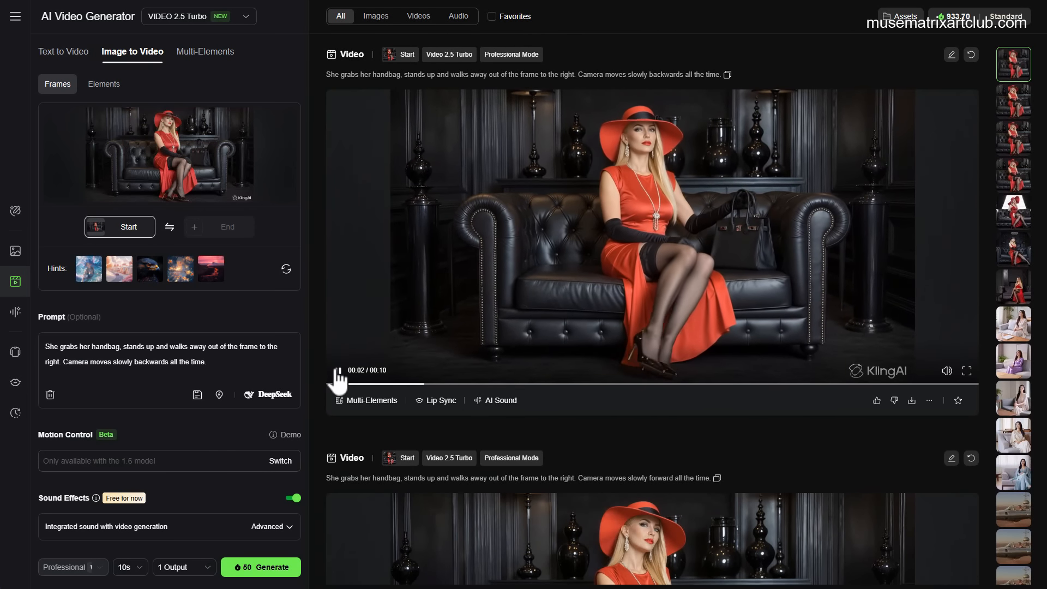